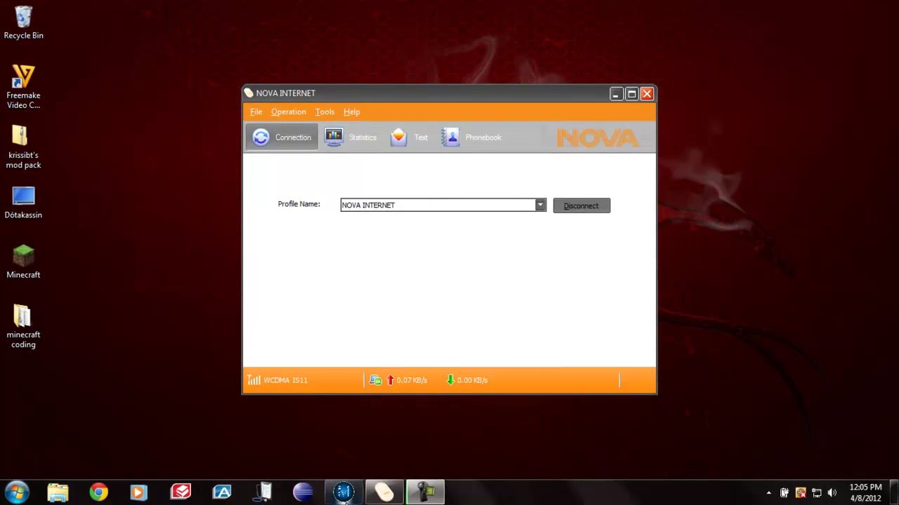
# - Launch Mineo past the security warning and let the Main Menu finish loading
pyautogui.click(500, 257)
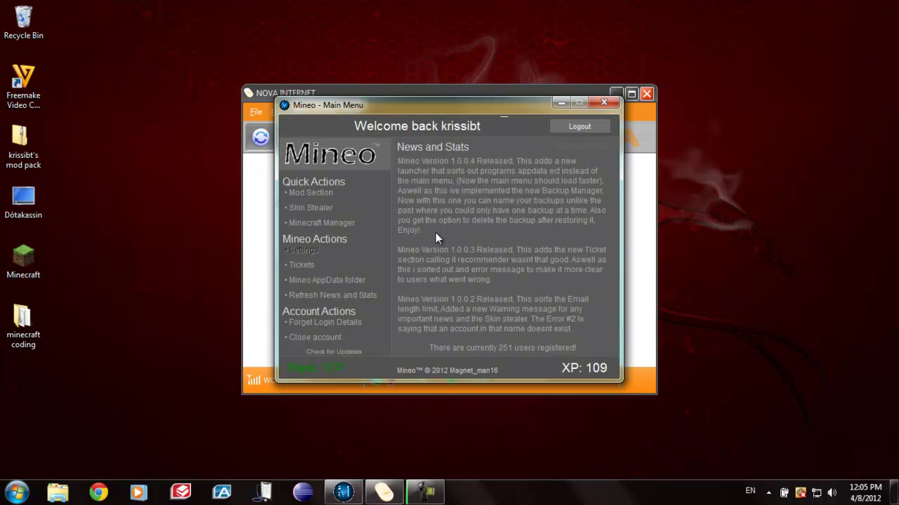
# - In the Mods Section, select Spawner GUI under User Mods and add it to the install queue
pyautogui.click(316, 199)
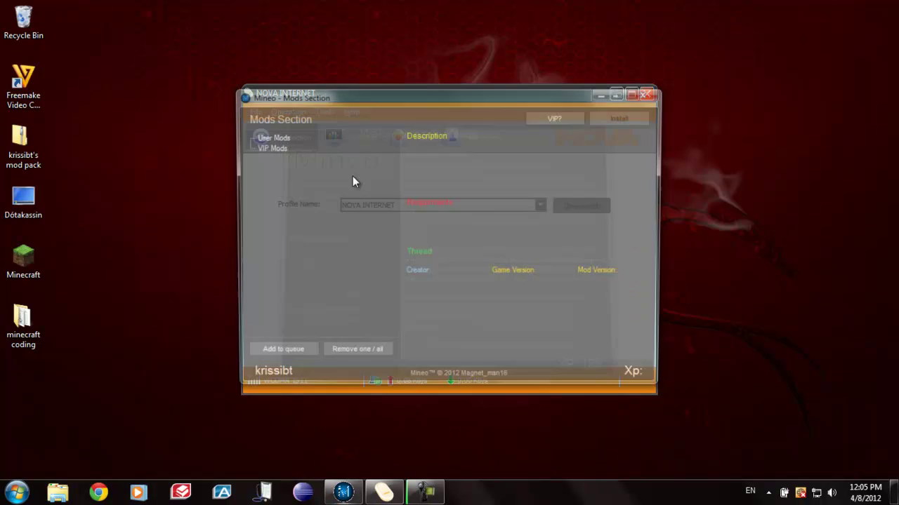
pyautogui.scroll(-6, 420, 178)
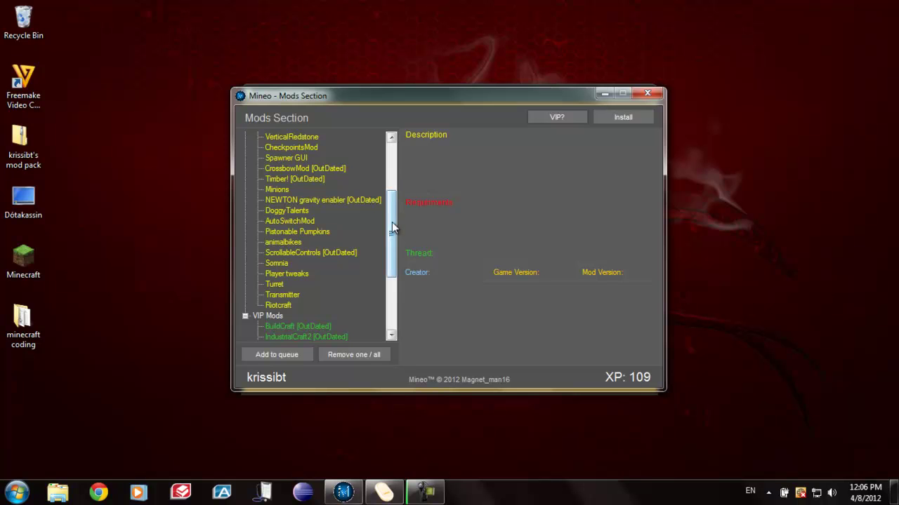
pyautogui.moveTo(391, 222)
pyautogui.mouseDown()
pyautogui.moveTo(394, 173)
pyautogui.moveTo(397, 217)
pyautogui.mouseUp()
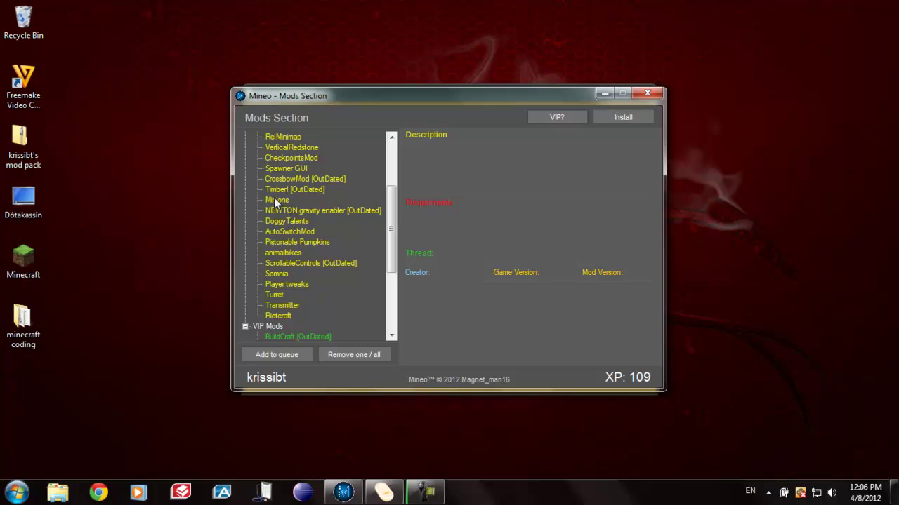
pyautogui.click(303, 171)
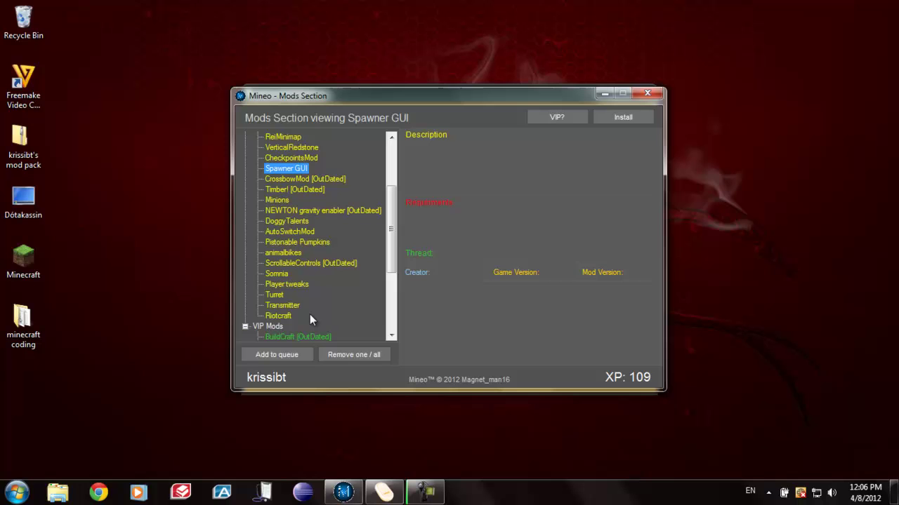
pyautogui.click(294, 352)
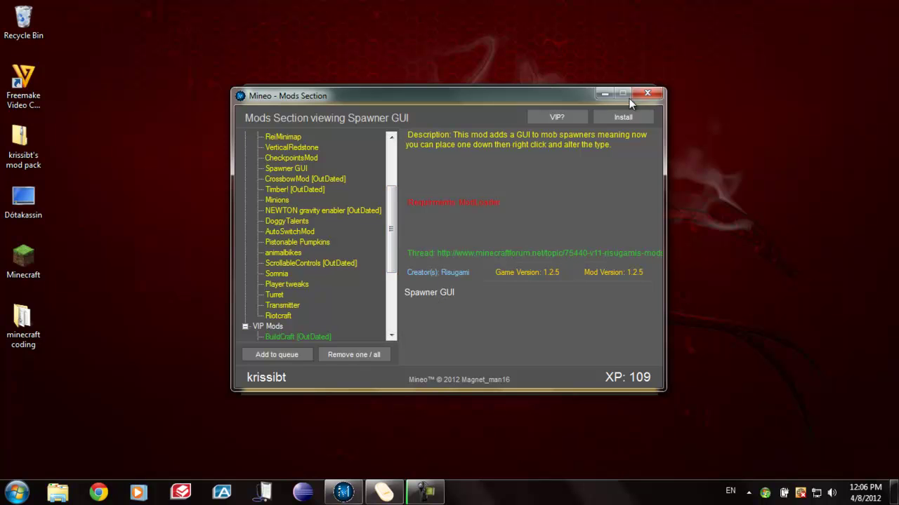
# - Install the queued Spawner GUI mod, confirm it, and dismiss the XP notice
pyautogui.click(620, 121)
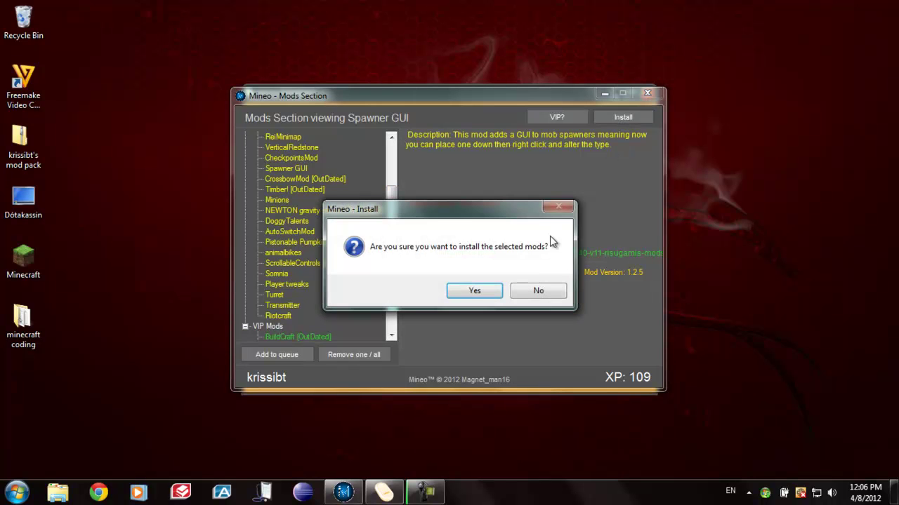
pyautogui.click(497, 290)
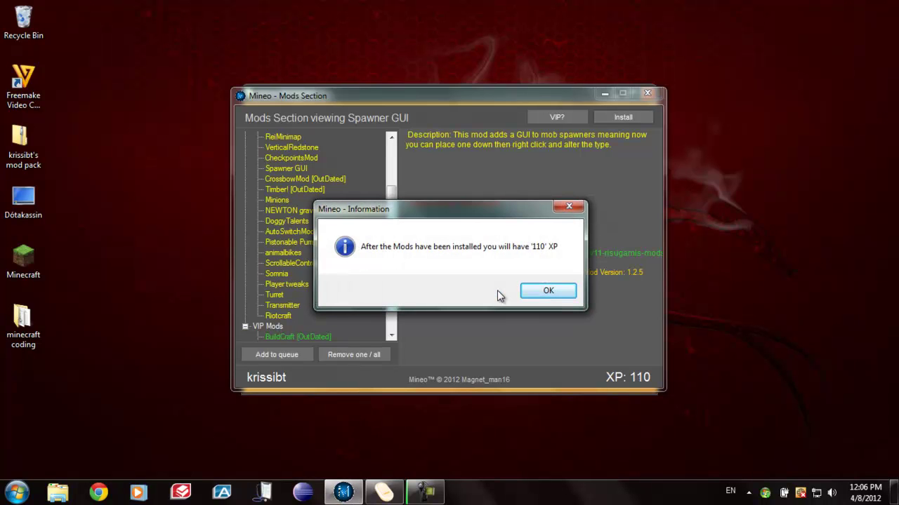
pyautogui.click(561, 291)
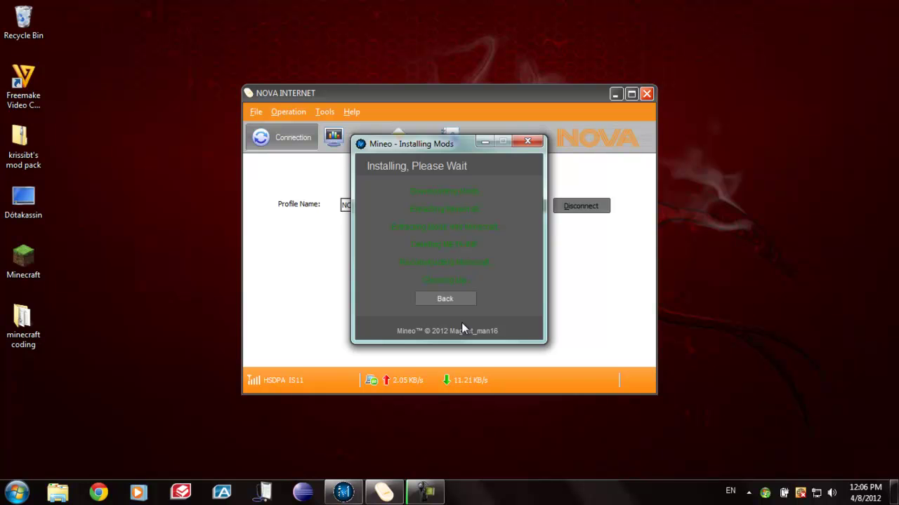
# - Return to Mineo's main menu, launch Minecraft from the desktop shortcut, and log in
pyautogui.click(457, 302)
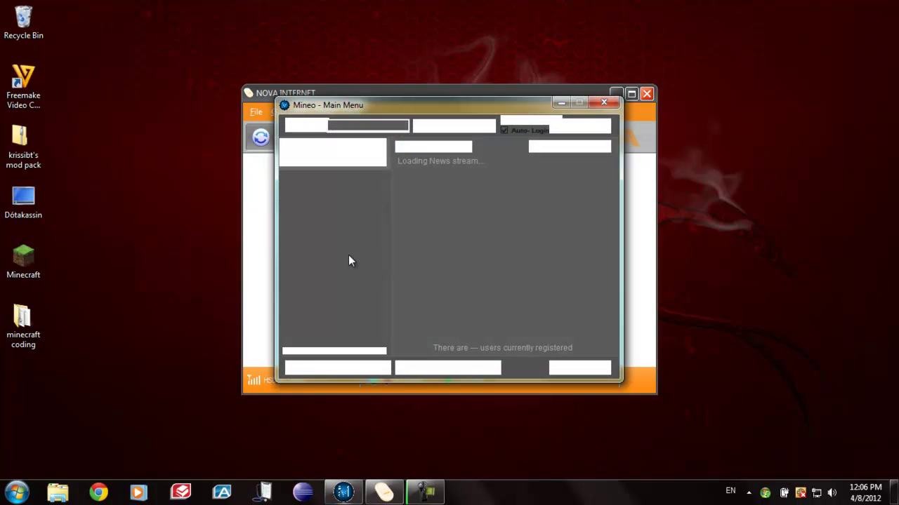
pyautogui.doubleClick(21, 270)
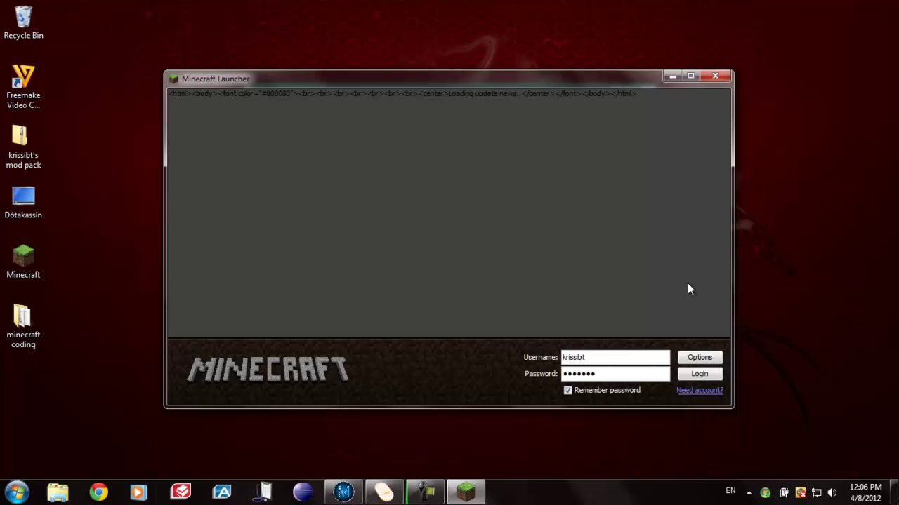
pyautogui.click(691, 376)
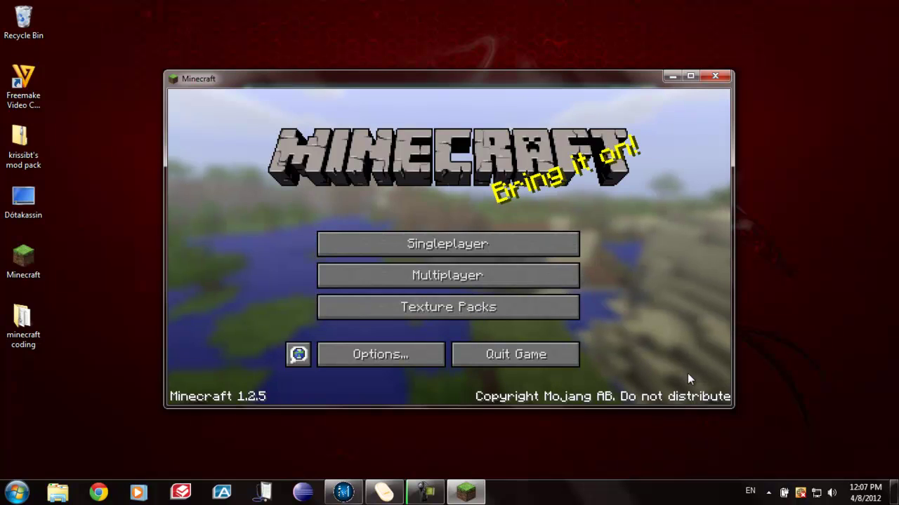
# - Load the first singleplayer world and switch the game to fullscreen
pyautogui.click(445, 233)
pyautogui.doubleClick(398, 153)
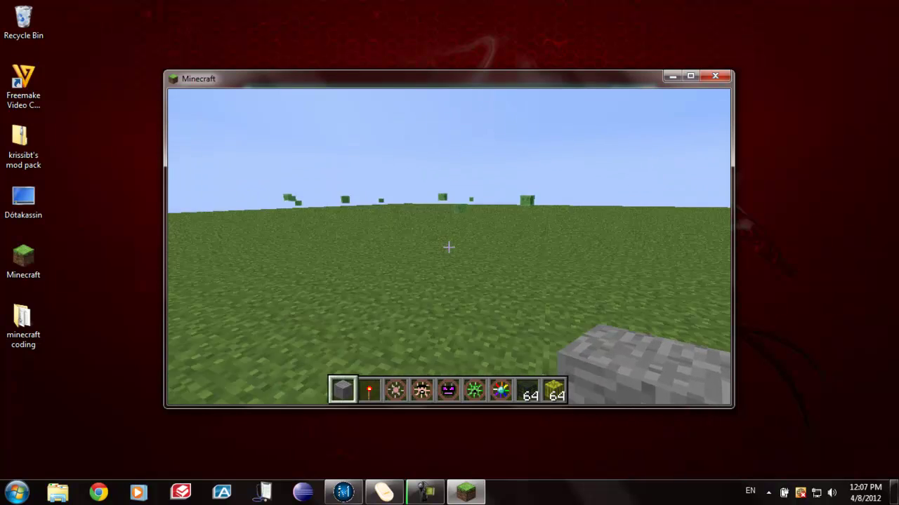
pyautogui.press('Escape')
pyautogui.press('Escape')
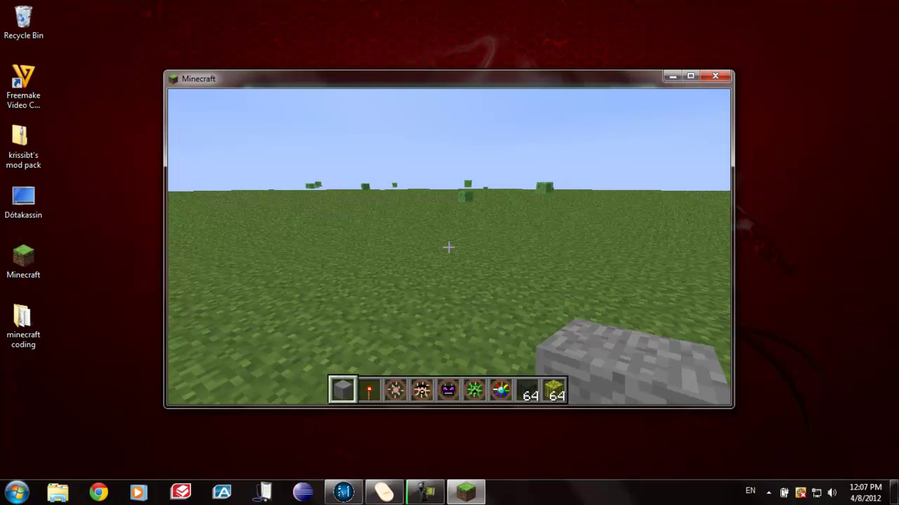
pyautogui.press('F11')
pyautogui.press('Escape')
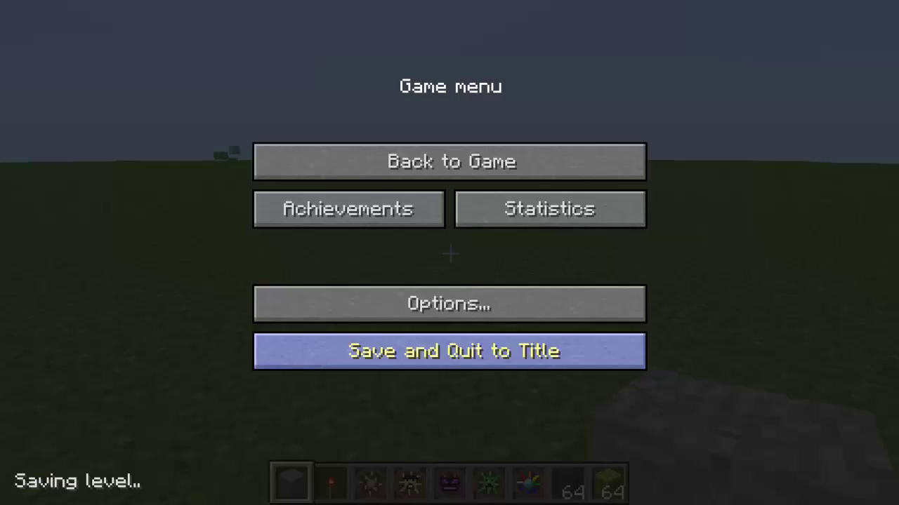
pyautogui.press('Escape')
# - Page through all five pages of the TooManyItems item list in the inventory
pyautogui.press('e')
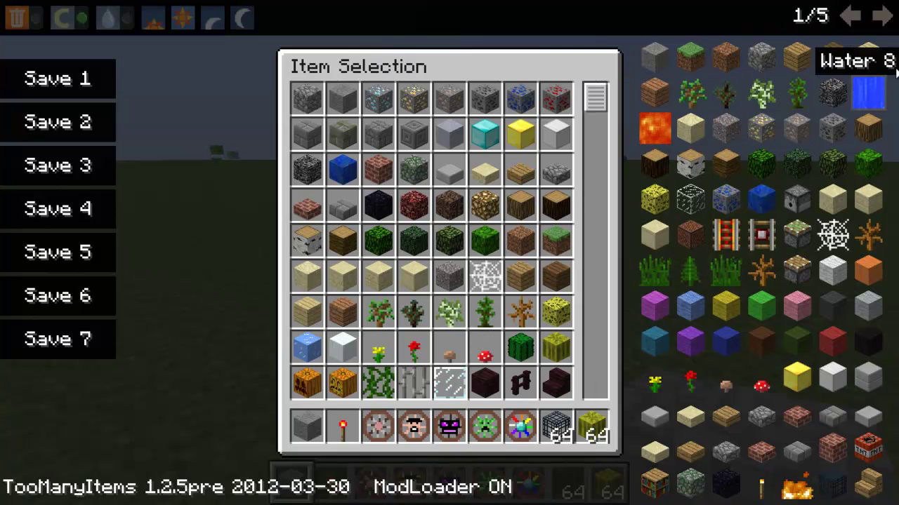
pyautogui.click(886, 23)
pyautogui.click(886, 23)
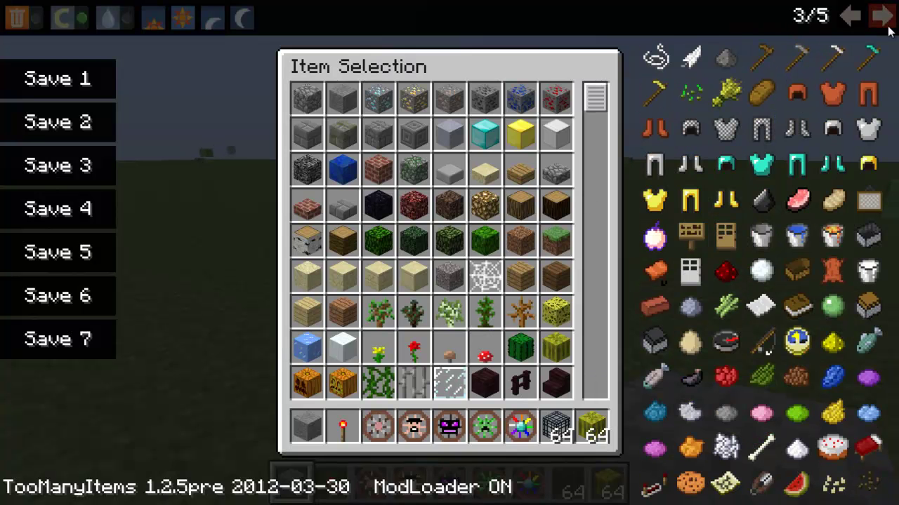
pyautogui.click(886, 22)
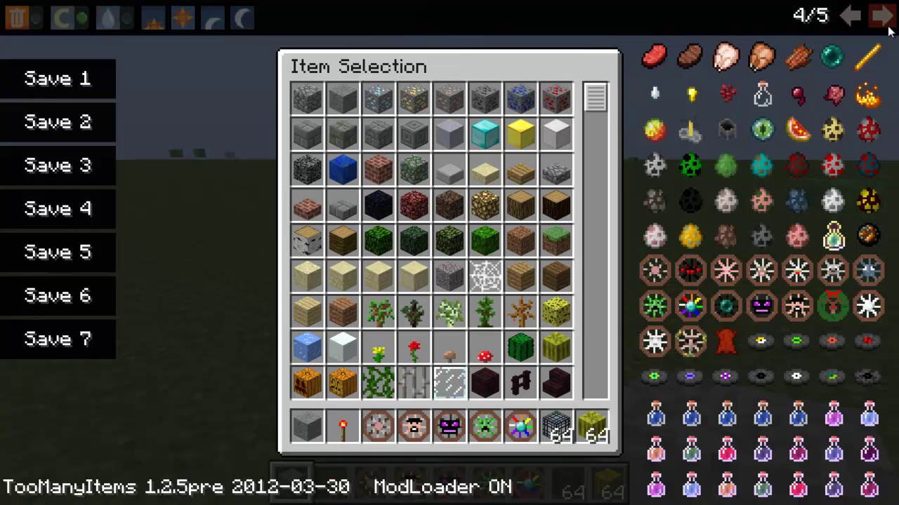
pyautogui.click(889, 26)
pyautogui.click(888, 26)
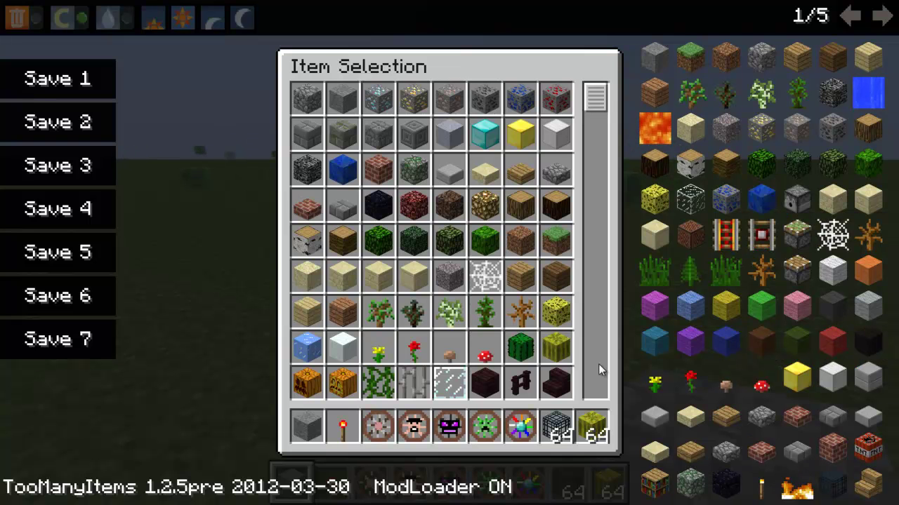
# - Place two monster spawners on the grass from hotbar slot 8
pyautogui.press('e')
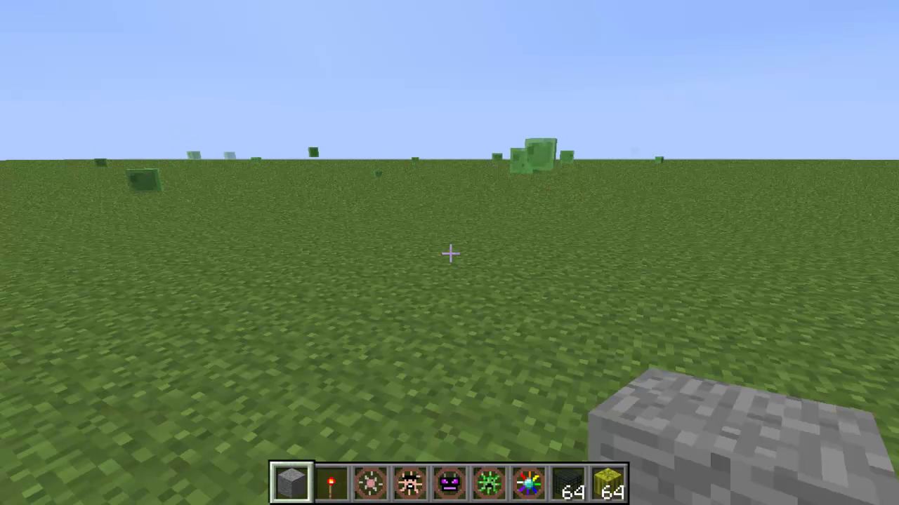
pyautogui.press('8')
pyautogui.rightClick(449, 253)
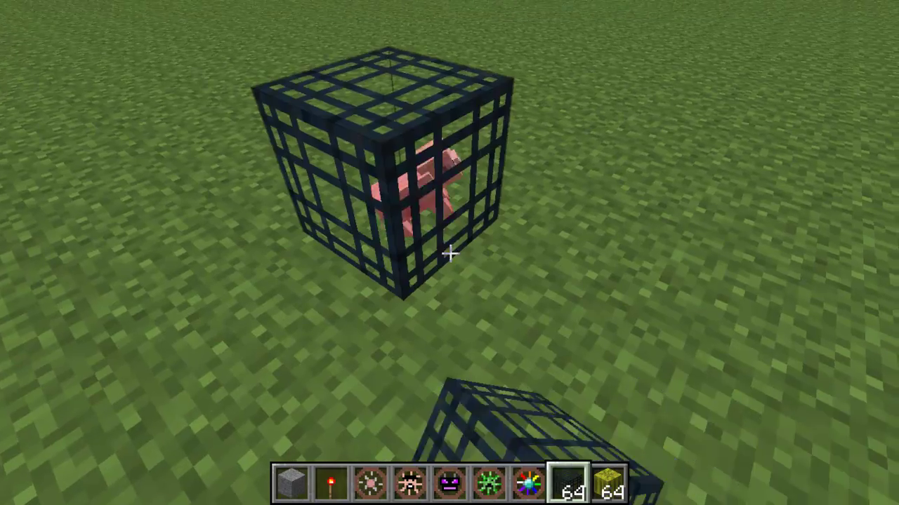
pyautogui.press('w')
pyautogui.rightClick(450, 252)
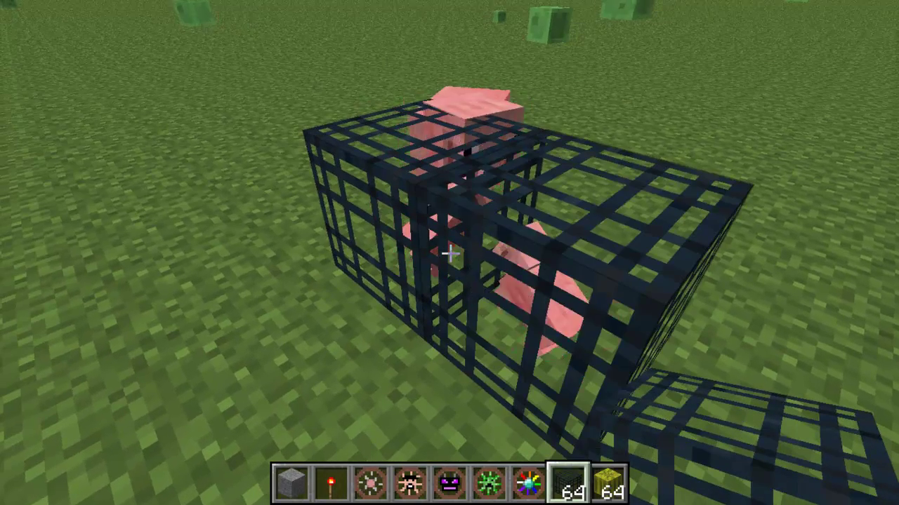
# - Turn creative mode off and use the green wand on a spawner to open its mob selection
pyautogui.press('e')
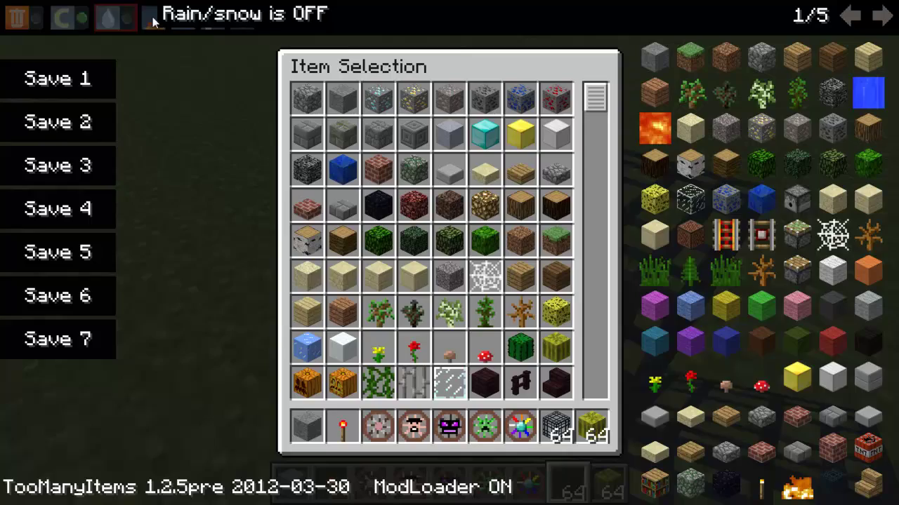
pyautogui.click(76, 26)
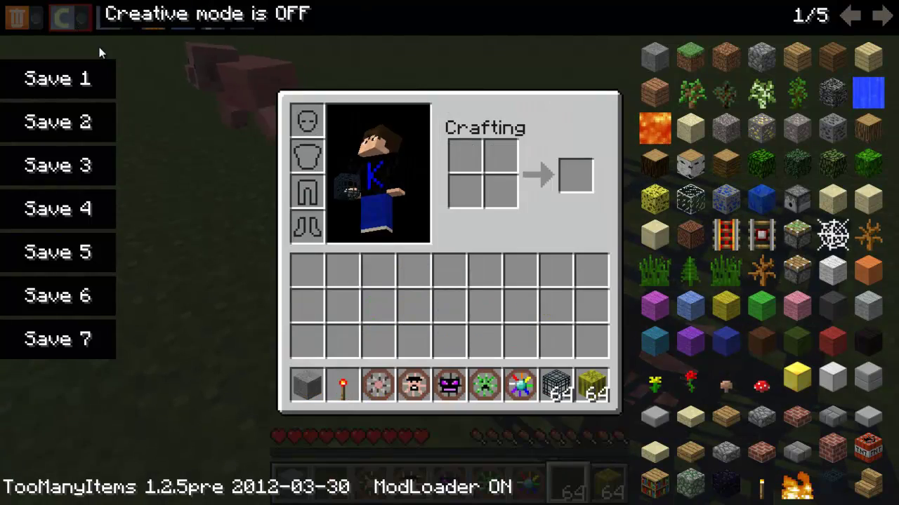
pyautogui.press('e')
pyautogui.press('w')
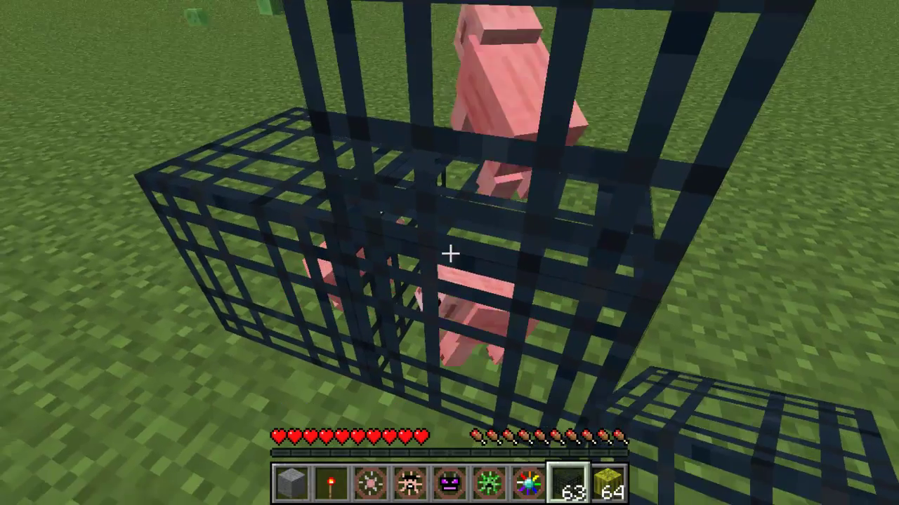
pyautogui.press('6')
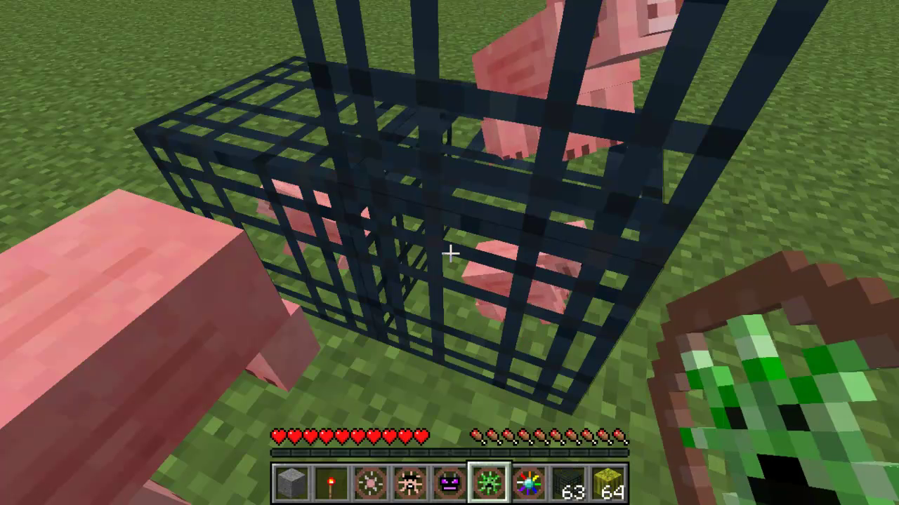
pyautogui.rightClick(449, 252)
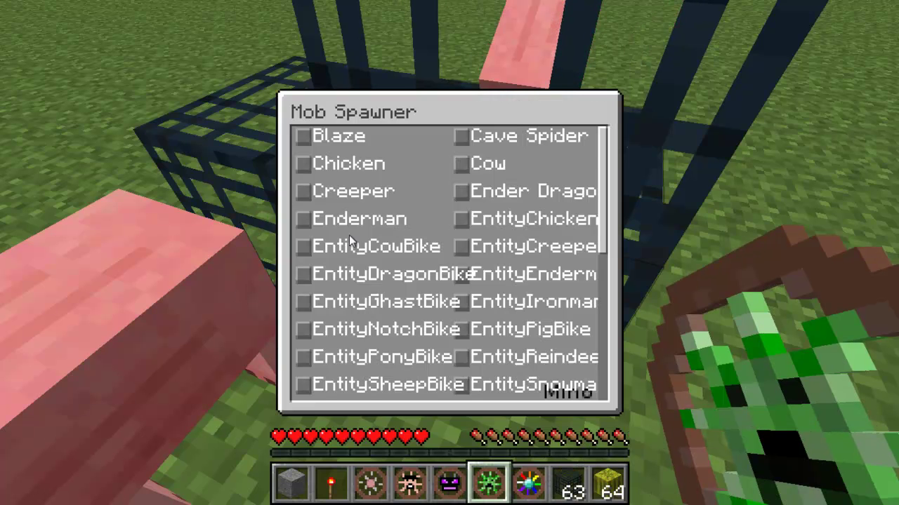
# - Change the spawner's mob type from Pig to Villager
pyautogui.moveTo(601, 158); pyautogui.dragTo(601, 331)
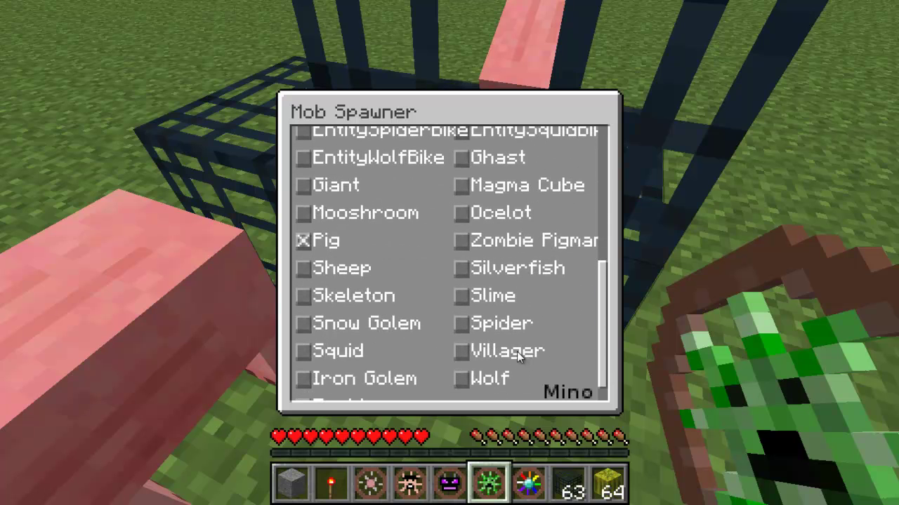
pyautogui.click(458, 353)
pyautogui.press('Escape')
# - Walk up to the spawners and back away, then pause the game
pyautogui.press('s')
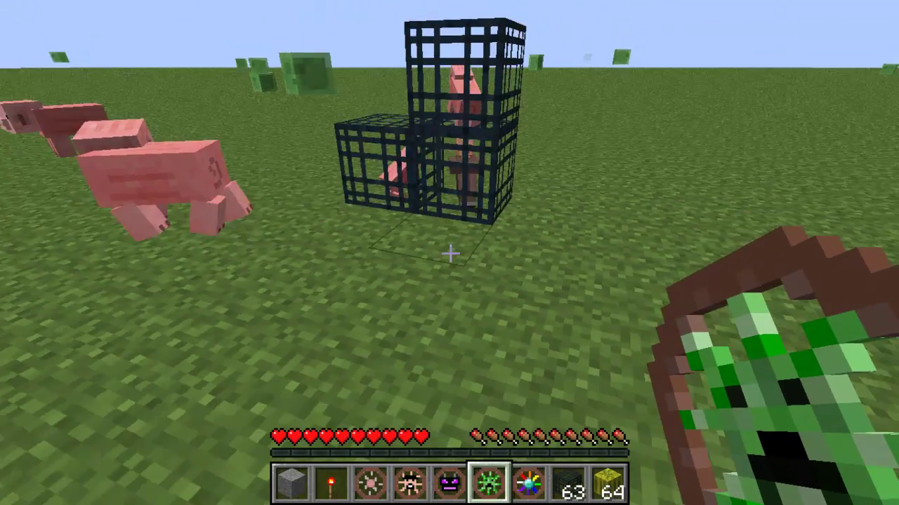
pyautogui.press('s')
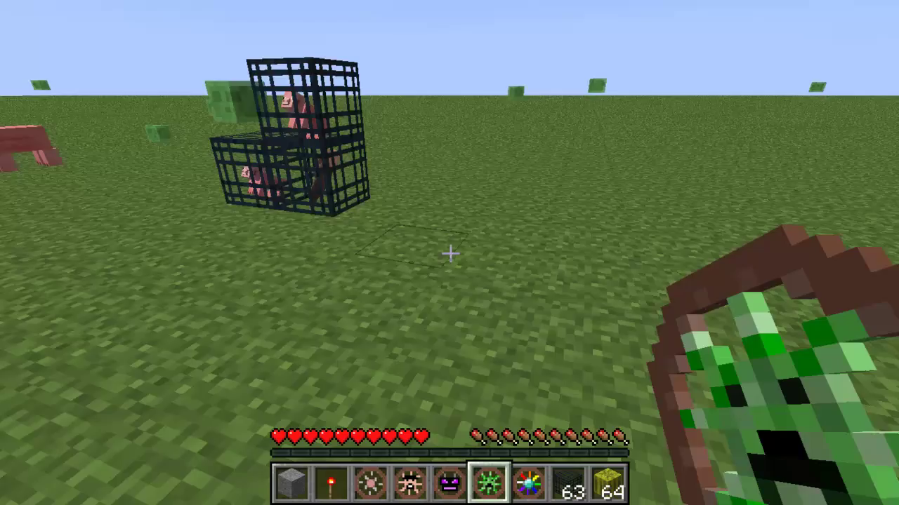
pyautogui.press('w')
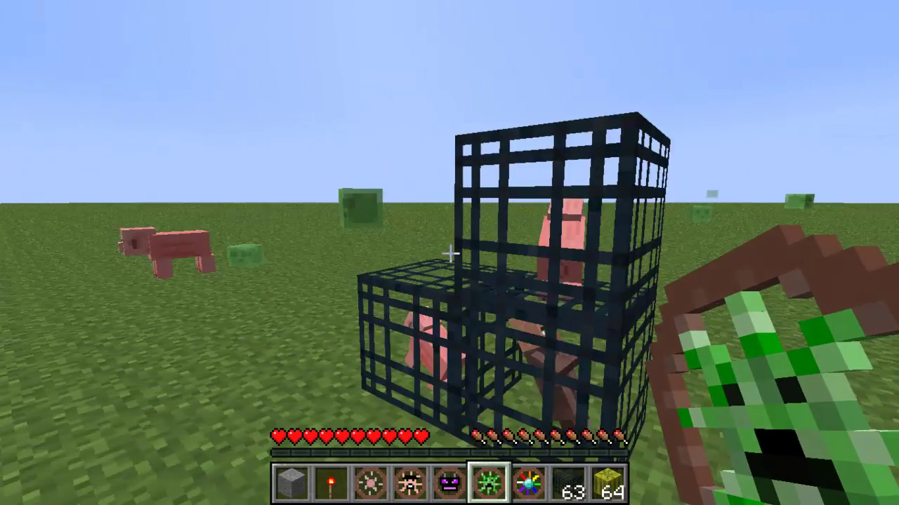
pyautogui.press('s')
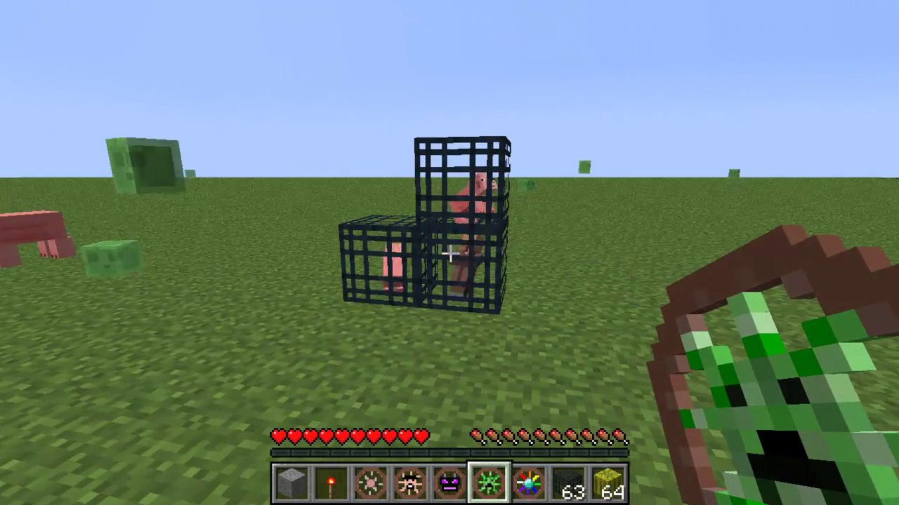
pyautogui.press('Escape')
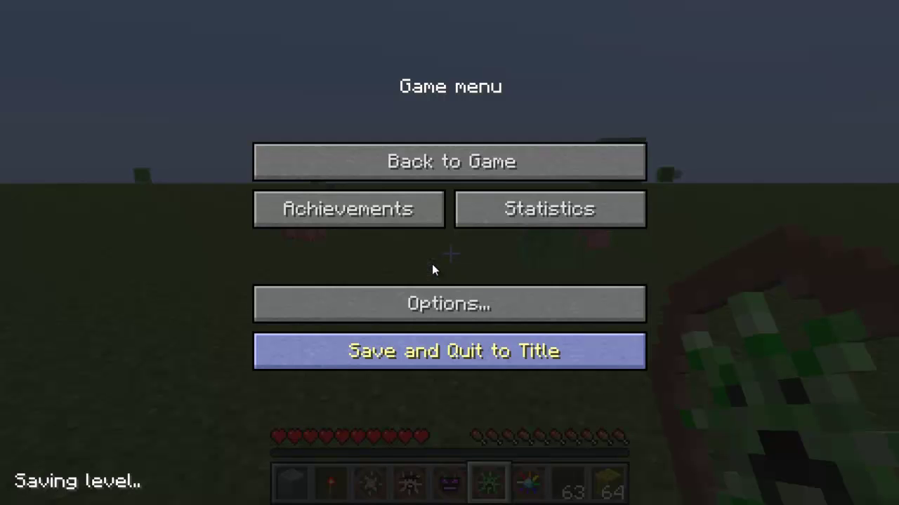
# - Save the world, quit to the title screen, and exit Minecraft
pyautogui.click(343, 353)
pyautogui.click(534, 395)
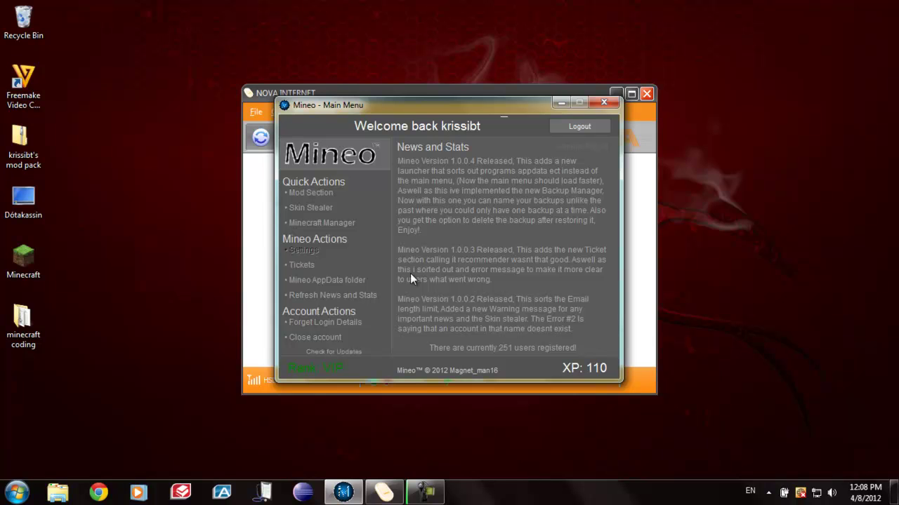
# - Create a backup named 'my game' in Minecraft Manager, then close the manager
pyautogui.click(347, 225)
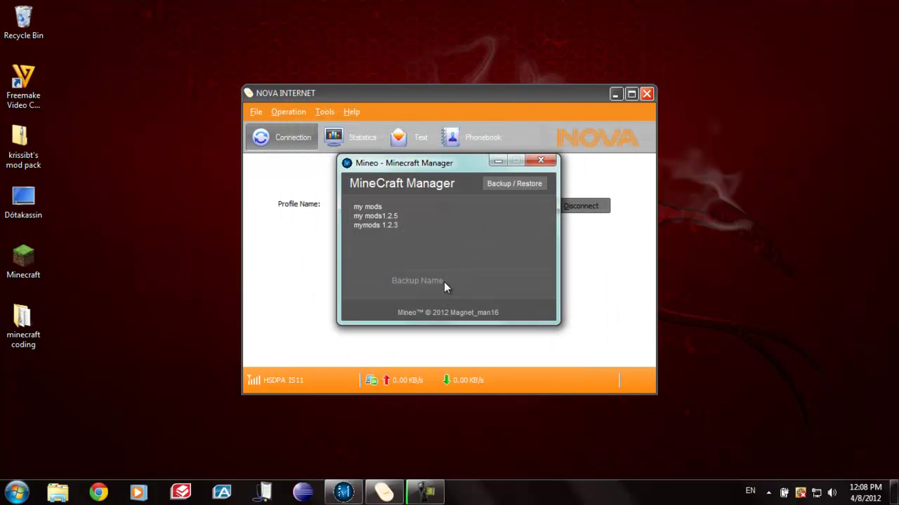
pyautogui.click(475, 279)
pyautogui.write('my game')
pyautogui.click(502, 184)
pyautogui.click(516, 289)
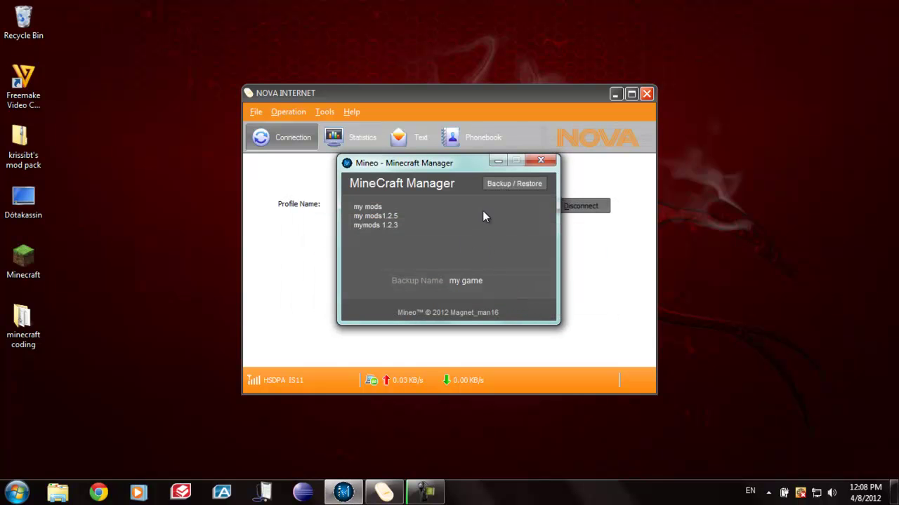
pyautogui.click(498, 291)
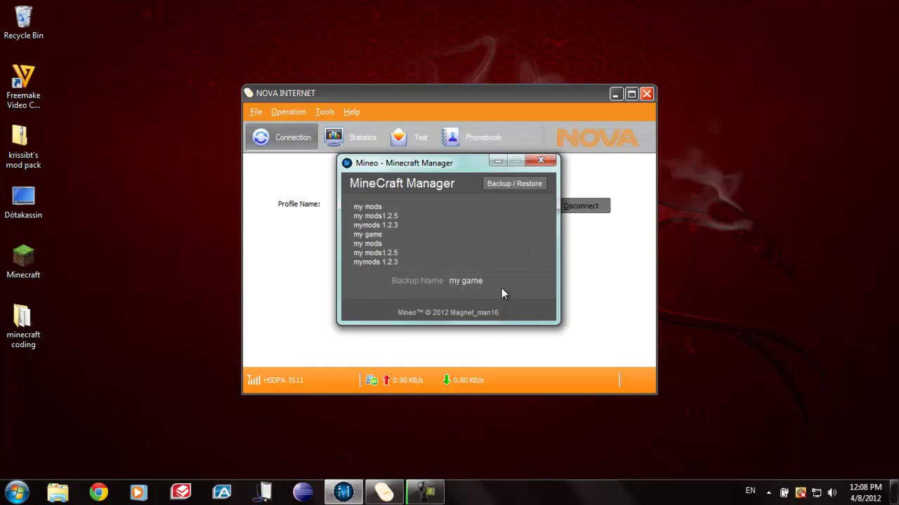
pyautogui.click(541, 160)
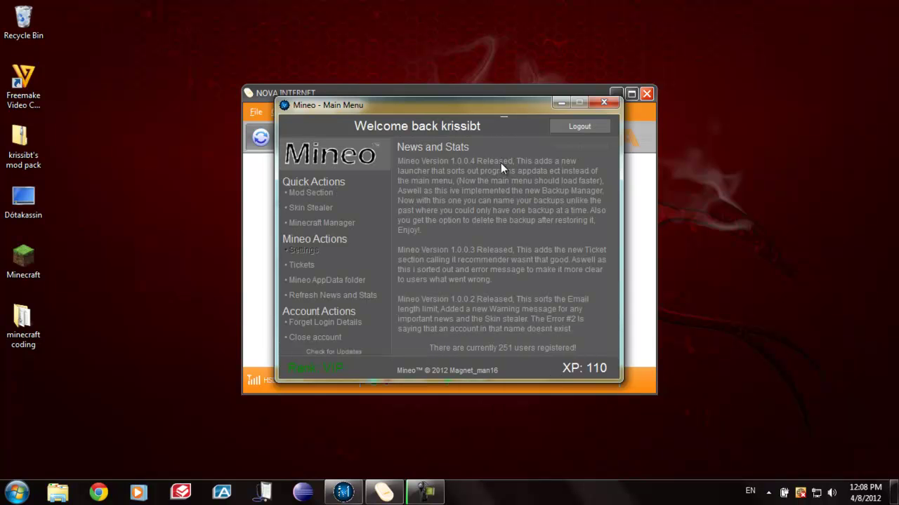
pyautogui.click(562, 124)
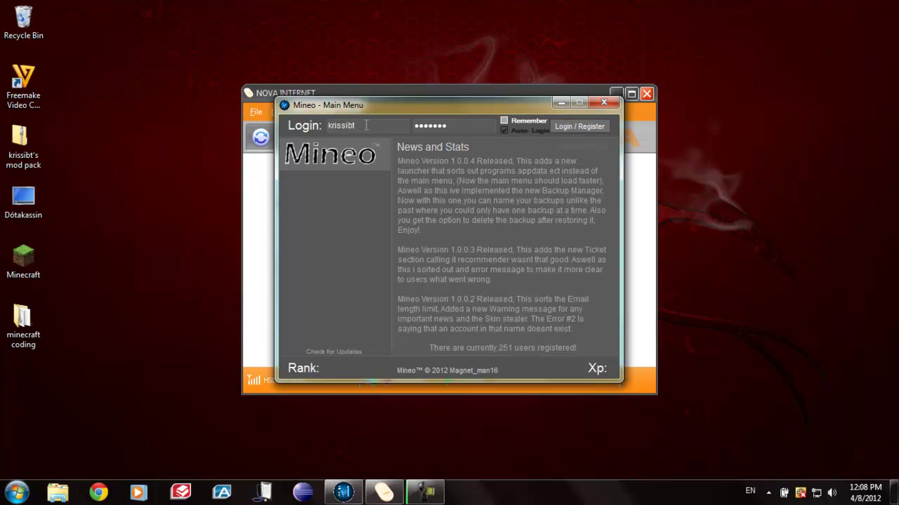
pyautogui.click(601, 130)
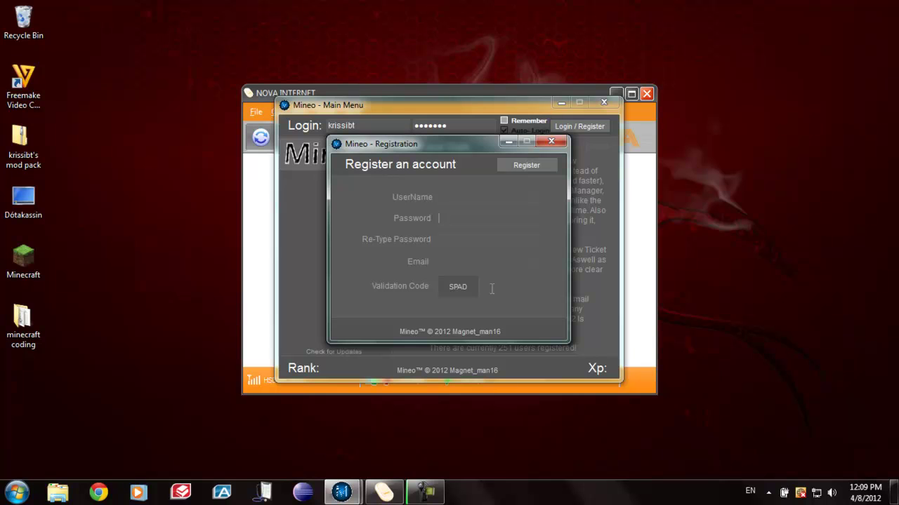
pyautogui.write('SPAD')
pyautogui.click(493, 286)
pyautogui.moveTo(463, 218); pyautogui.dragTo(406, 232)
pyautogui.press('BackSpace')
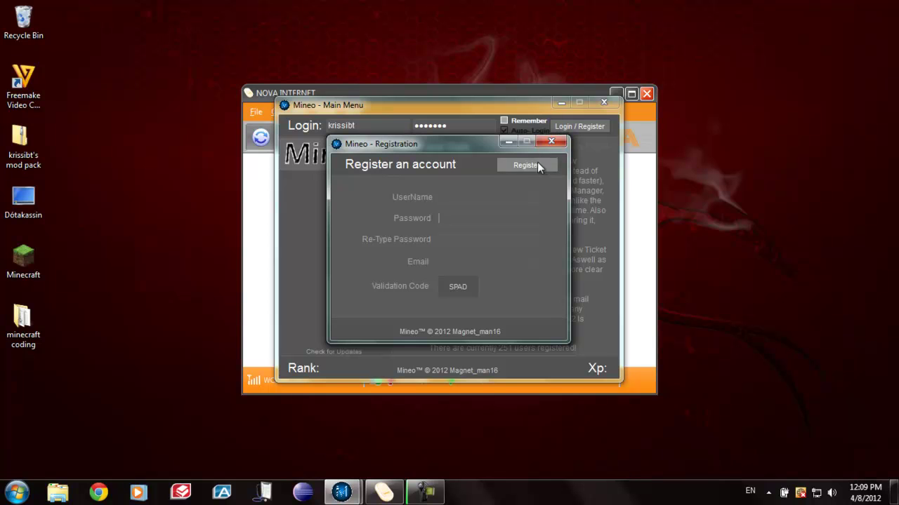
pyautogui.click(561, 143)
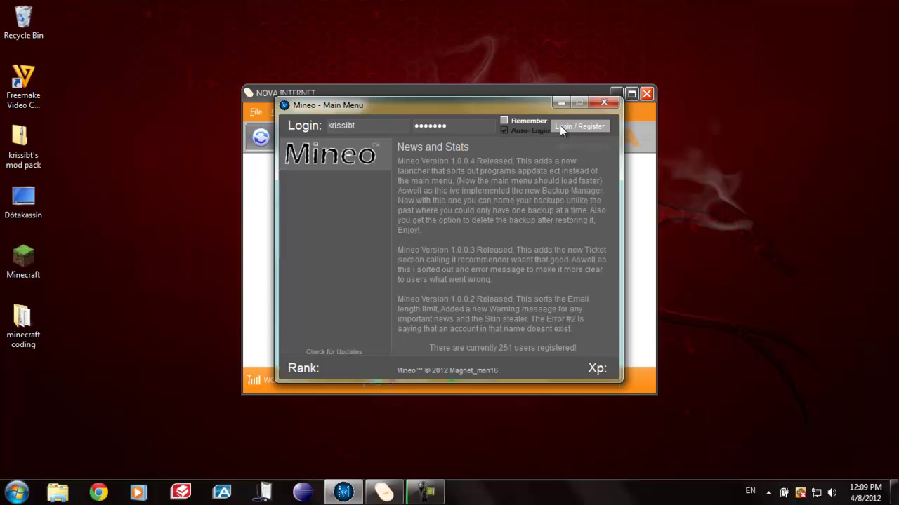
pyautogui.click(560, 127)
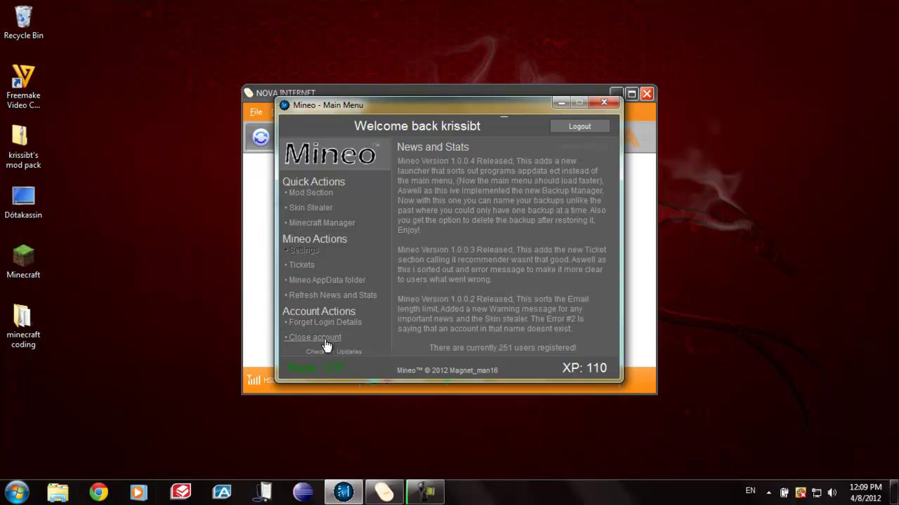
# - Choose Mod Request in Mineo's Tickets form and launch Chrome from the taskbar
pyautogui.click(309, 266)
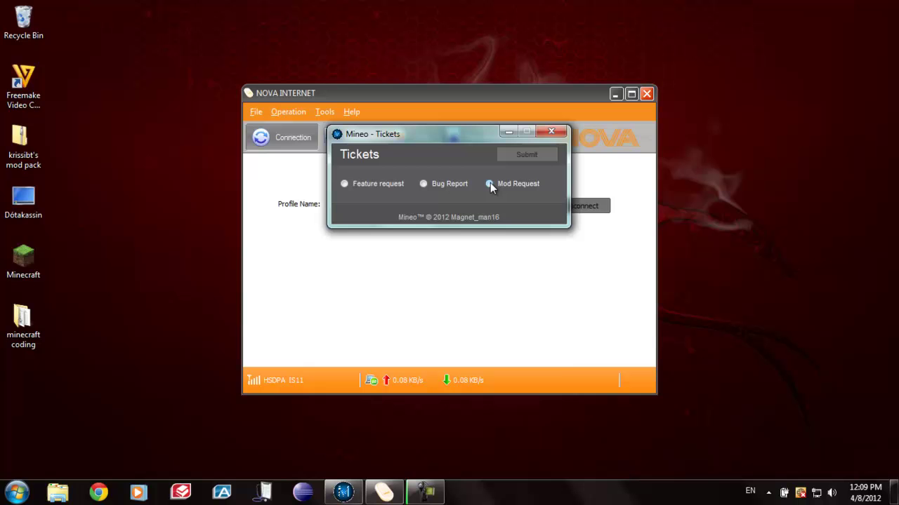
pyautogui.click(489, 184)
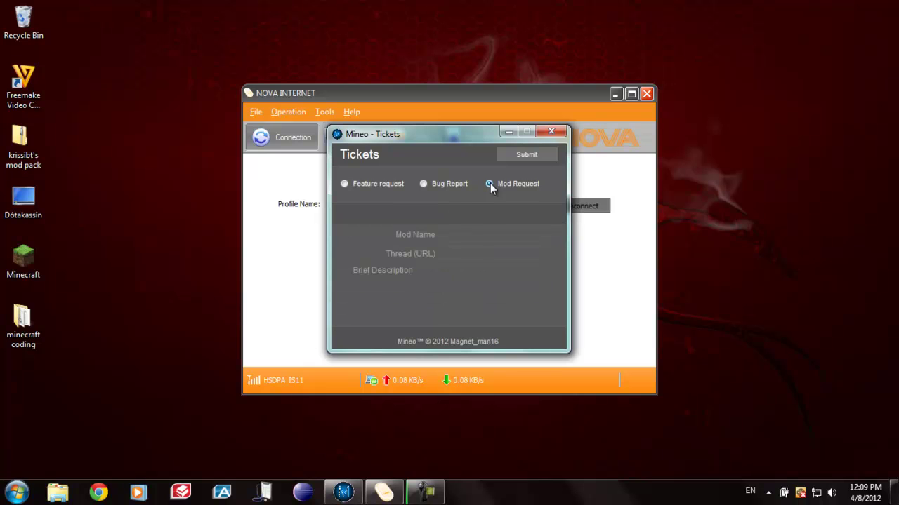
pyautogui.click(98, 492)
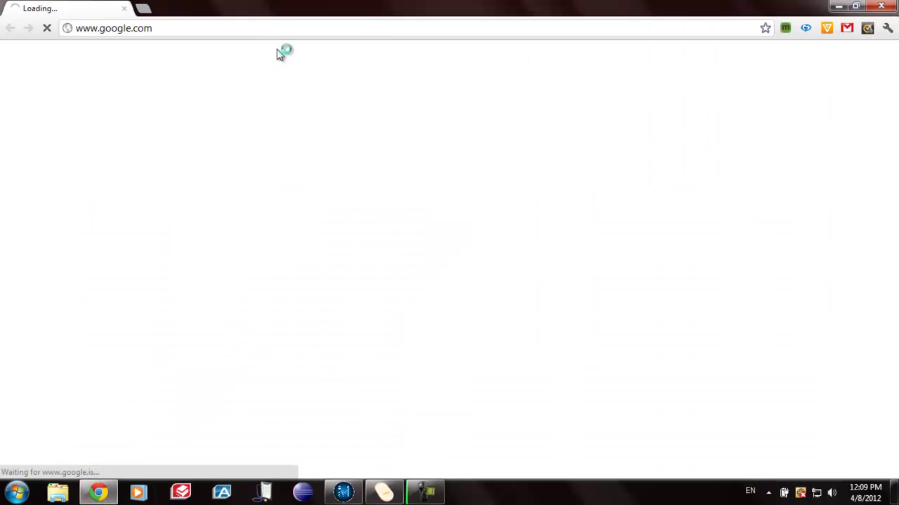
# - Go to the Planet Minecraft website and open its Mods section
pyautogui.click(288, 34)
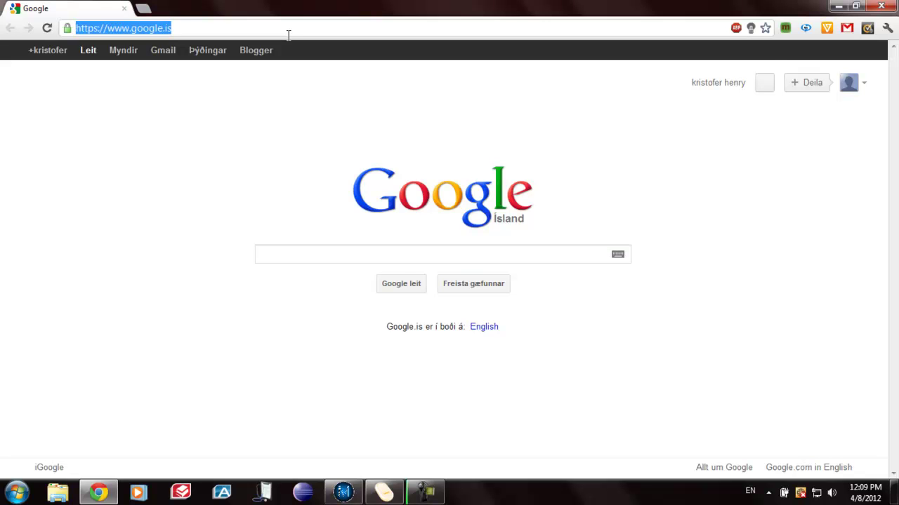
pyautogui.write('PLA')
pyautogui.press('Return')
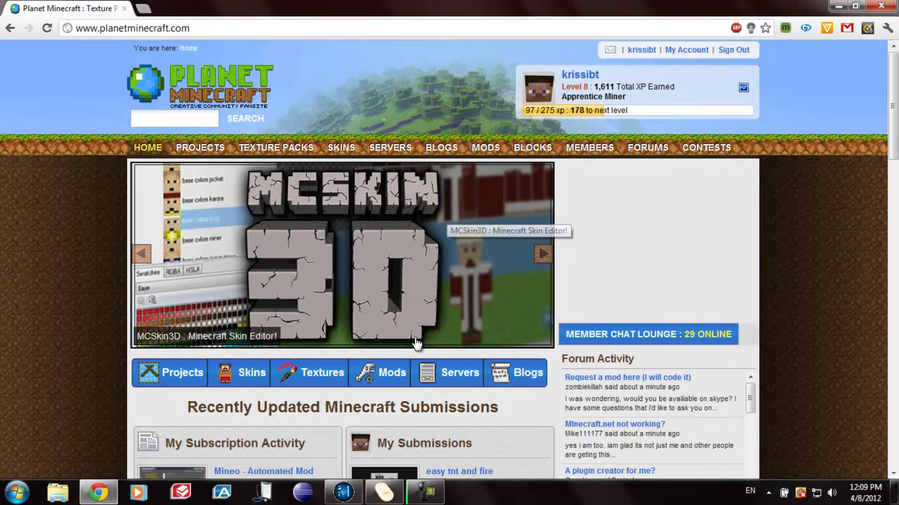
pyautogui.click(394, 372)
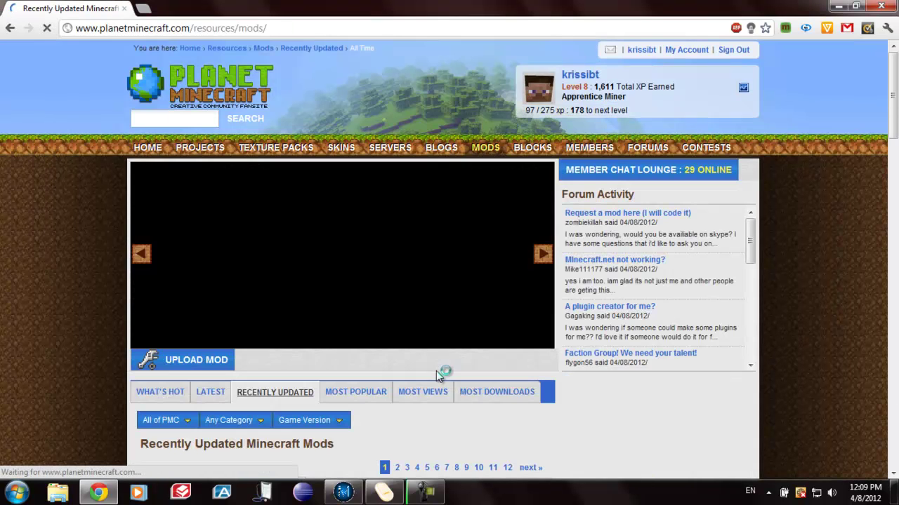
# - Open the Game Type Changer mod, the top recently updated mod, and select its page address
pyautogui.moveTo(893, 112); pyautogui.dragTo(895, 200)
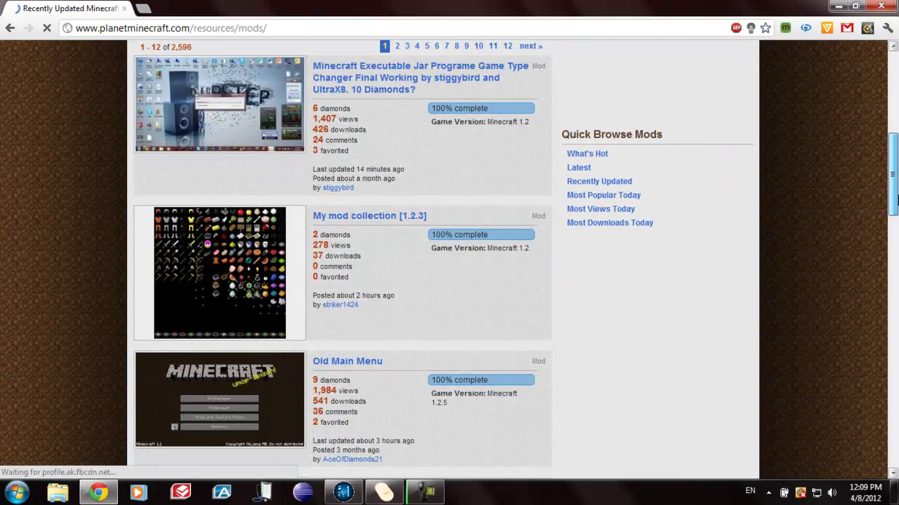
pyautogui.click(385, 88)
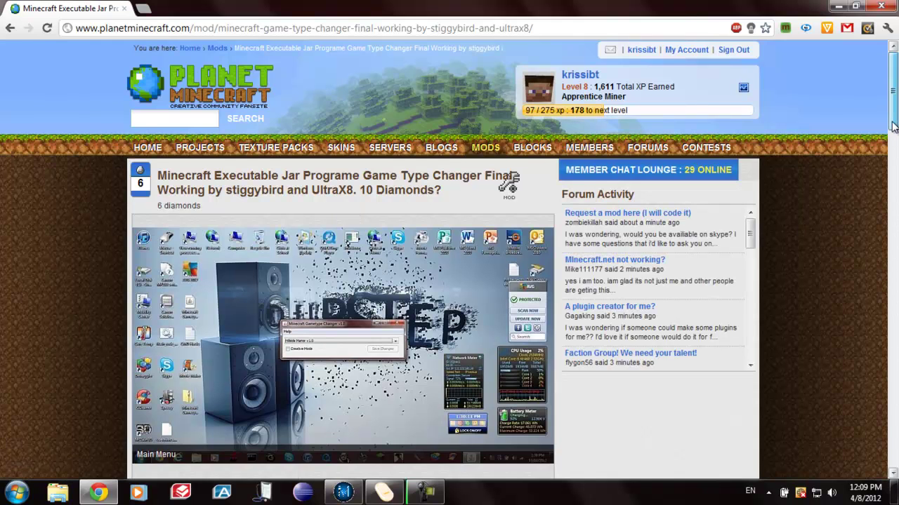
pyautogui.scroll(-1, 893, 125)
pyautogui.click(497, 28)
pyautogui.hotkey('ctrl', 'c')
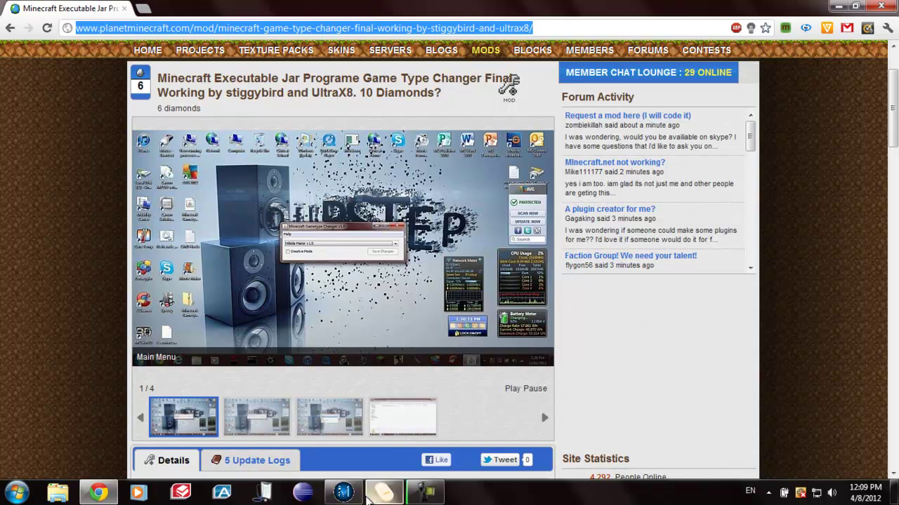
# - In the Mineo mod request ticket, clear the address mistakenly pasted into Mod Name
pyautogui.click(358, 495)
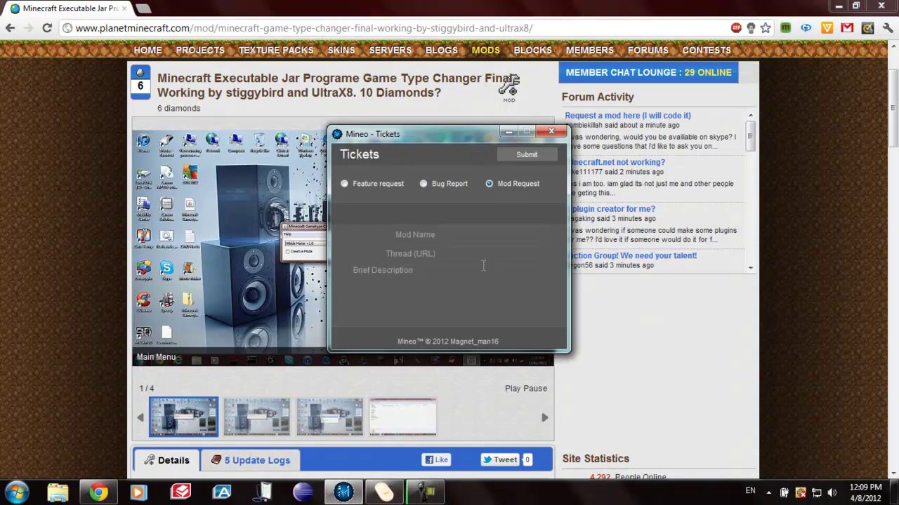
pyautogui.click(496, 234)
pyautogui.hotkey('ctrl', 'v')
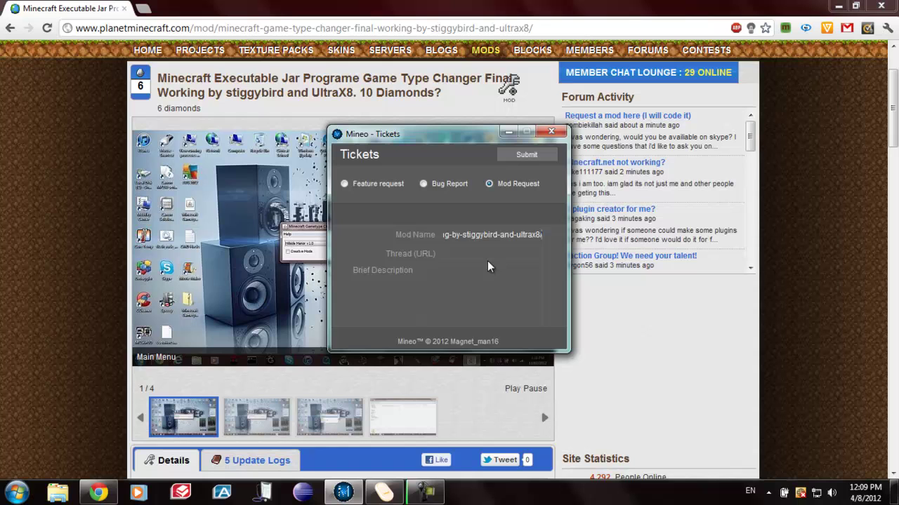
pyautogui.press('BackSpace')
pyautogui.press('BackSpace')
pyautogui.press('BackSpace')
pyautogui.press('BackSpace')
pyautogui.press('BackSpace')
pyautogui.press('BackSpace')
pyautogui.press('BackSpace')
pyautogui.press('BackSpace')
pyautogui.press('BackSpace')
pyautogui.press('BackSpace')
pyautogui.press('BackSpace')
pyautogui.press('BackSpace')
pyautogui.press('BackSpace')
pyautogui.press('BackSpace')
pyautogui.press('BackSpace')
pyautogui.press('BackSpace')
pyautogui.press('BackSpace')
pyautogui.press('BackSpace')
pyautogui.press('BackSpace')
pyautogui.press('BackSpace')
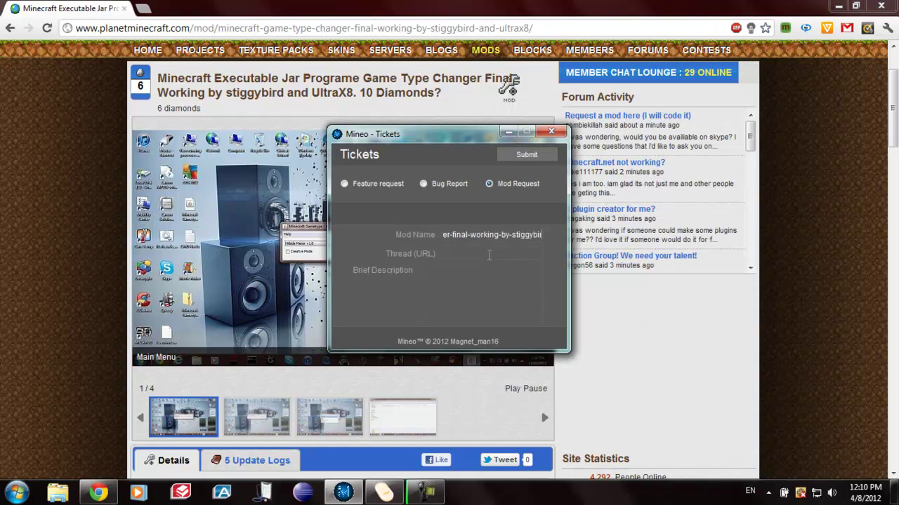
pyautogui.press('BackSpace')
pyautogui.press('BackSpace')
pyautogui.press('BackSpace')
pyautogui.press('BackSpace')
pyautogui.press('BackSpace')
pyautogui.press('BackSpace')
pyautogui.press('BackSpace')
pyautogui.press('BackSpace')
pyautogui.press('BackSpace')
pyautogui.press('BackSpace')
pyautogui.press('BackSpace')
pyautogui.press('BackSpace')
pyautogui.press('BackSpace')
pyautogui.press('BackSpace')
pyautogui.press('BackSpace')
pyautogui.press('BackSpace')
pyautogui.press('BackSpace')
pyautogui.press('BackSpace')
pyautogui.press('BackSpace')
pyautogui.press('BackSpace')
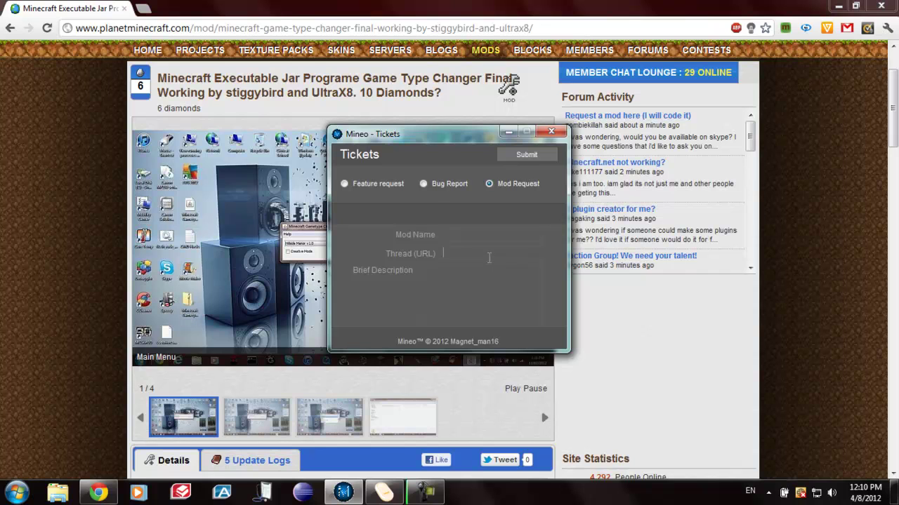
# - Put the Game Type Changer page address in Thread (URL) and close the Tickets window unsubmitted
pyautogui.hotkey('ctrl', 'v')
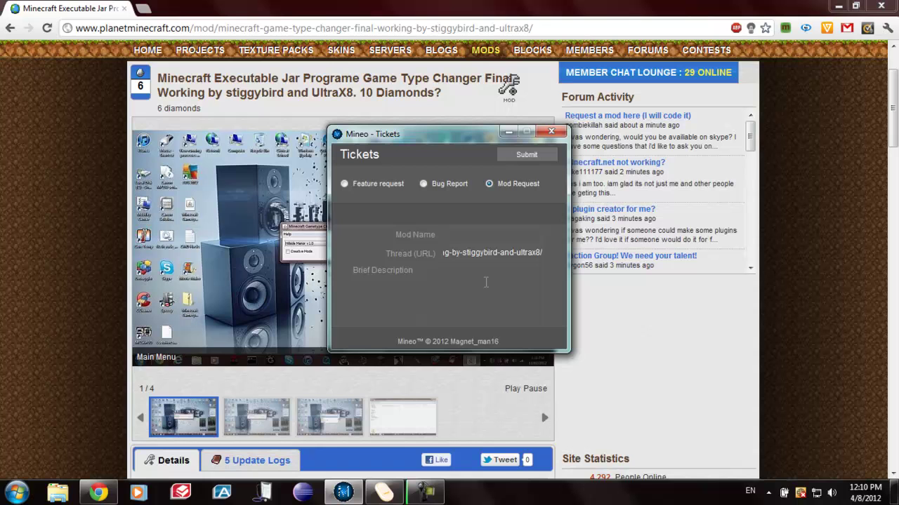
pyautogui.click(484, 235)
pyautogui.click(552, 133)
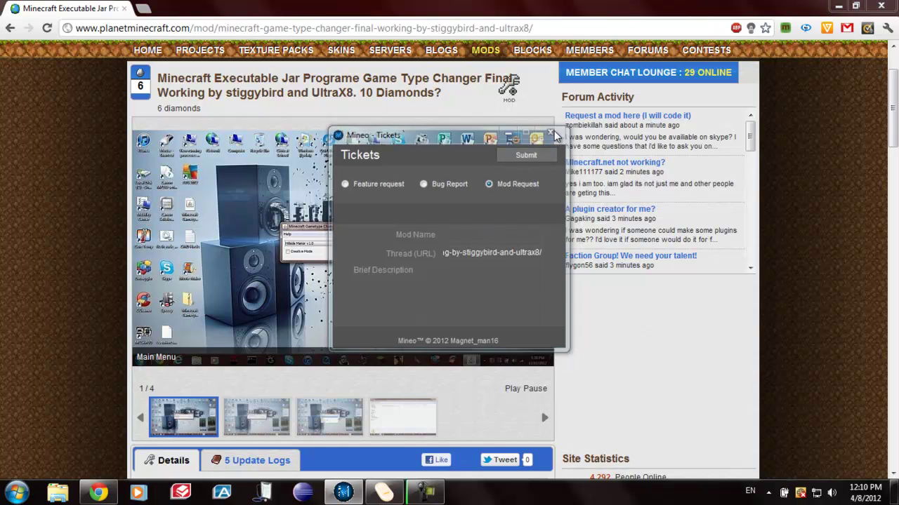